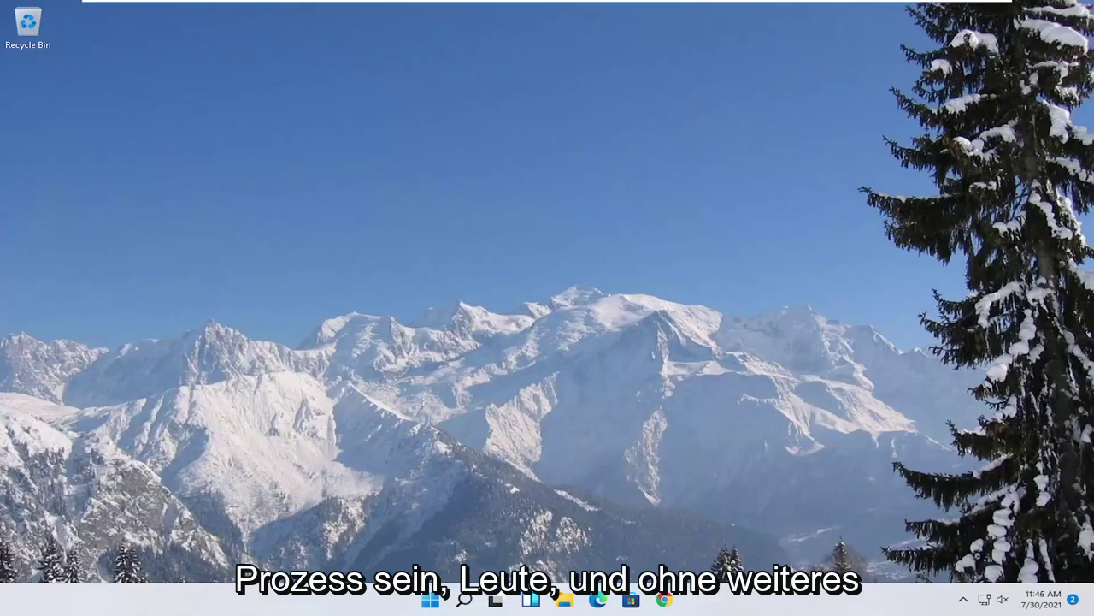
- Search Windows for "device manager" and open Device Manager
click(461, 603)
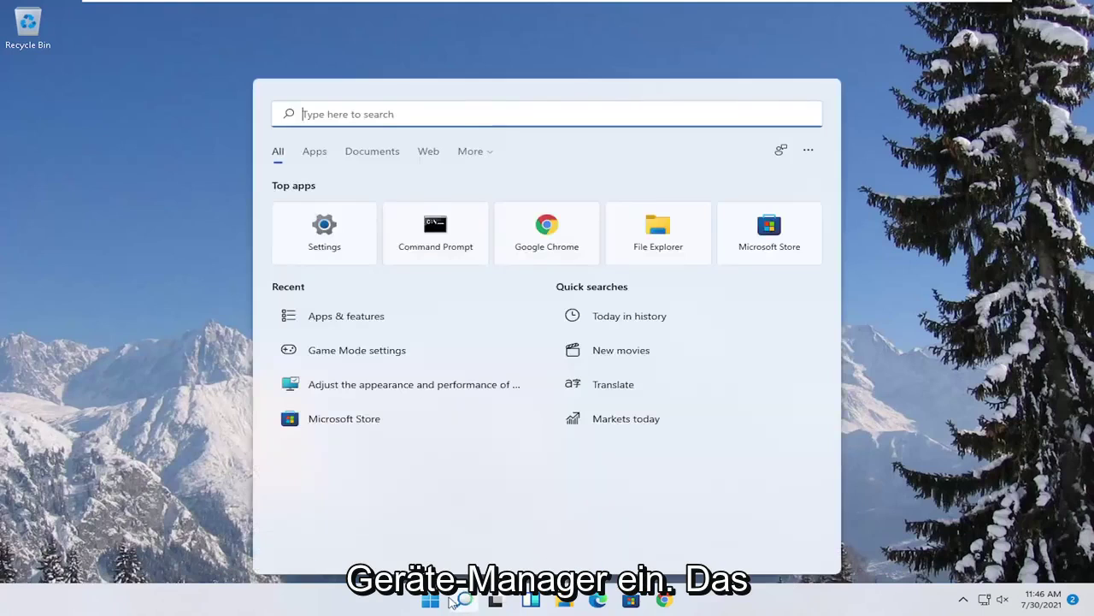
text(de)
key(BackSpace)
key(BackSpace)
text(devi)
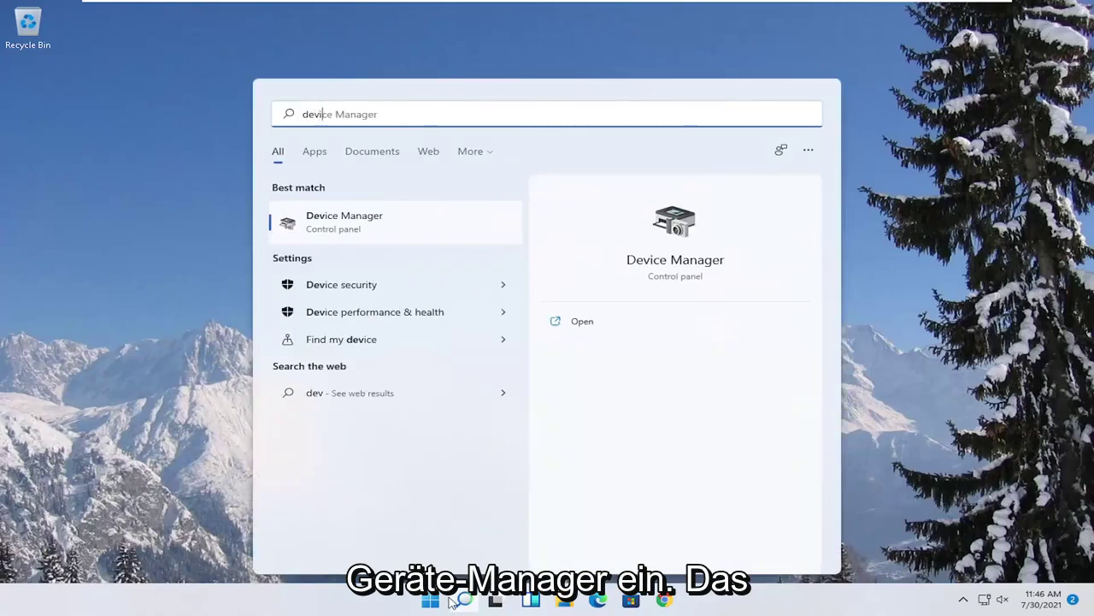
text(ce manager)
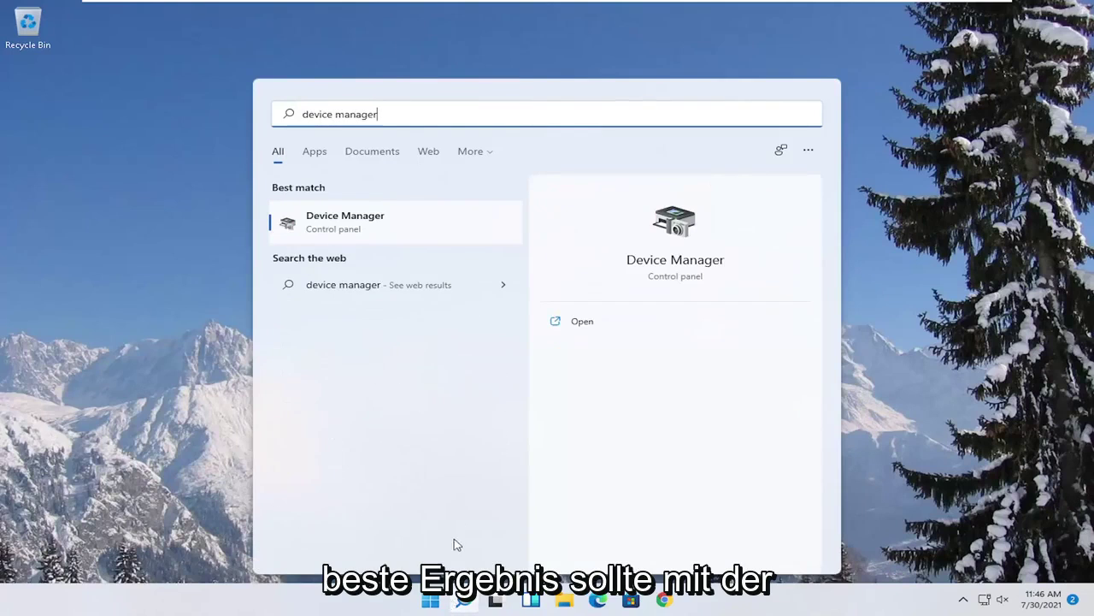
click(367, 225)
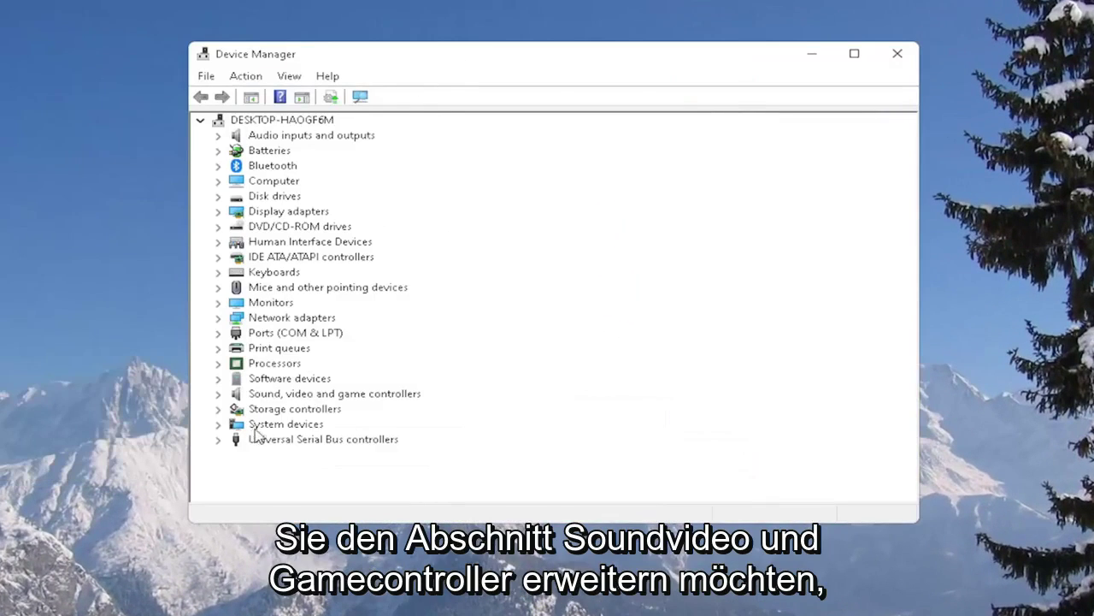
- Start a manual driver update for the High Definition Audio Device, choosing to pick from the list of available drivers on the computer
click(359, 395)
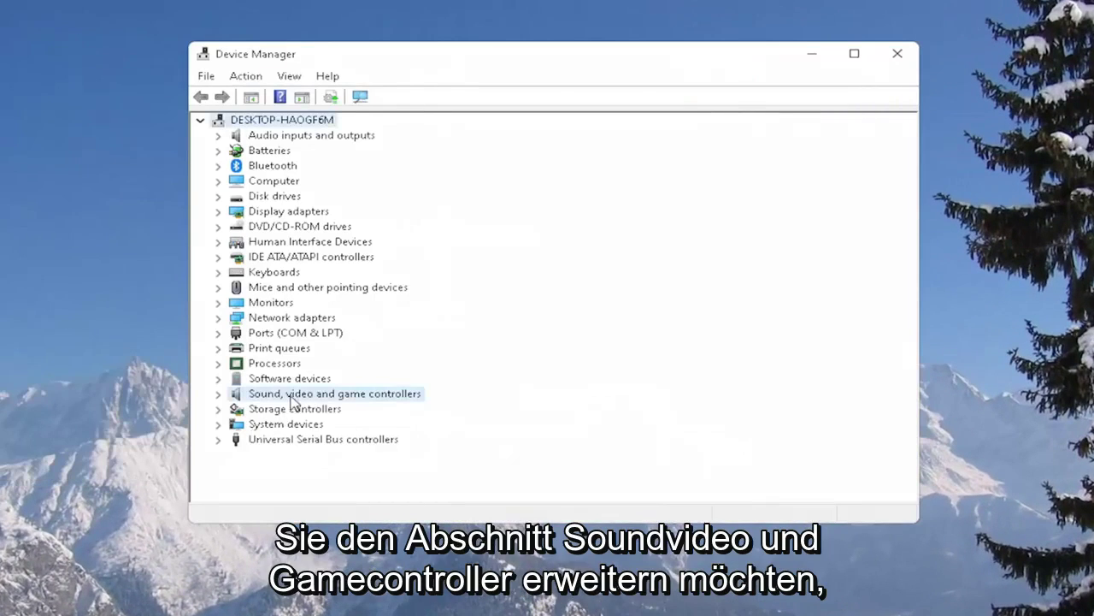
double_click(366, 395)
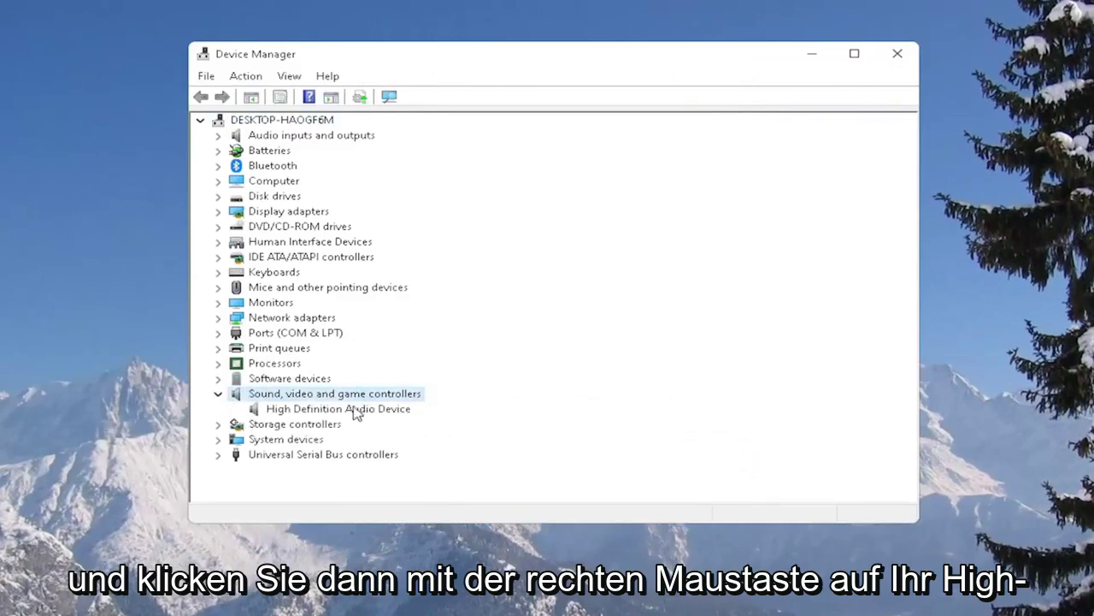
right_click(344, 412)
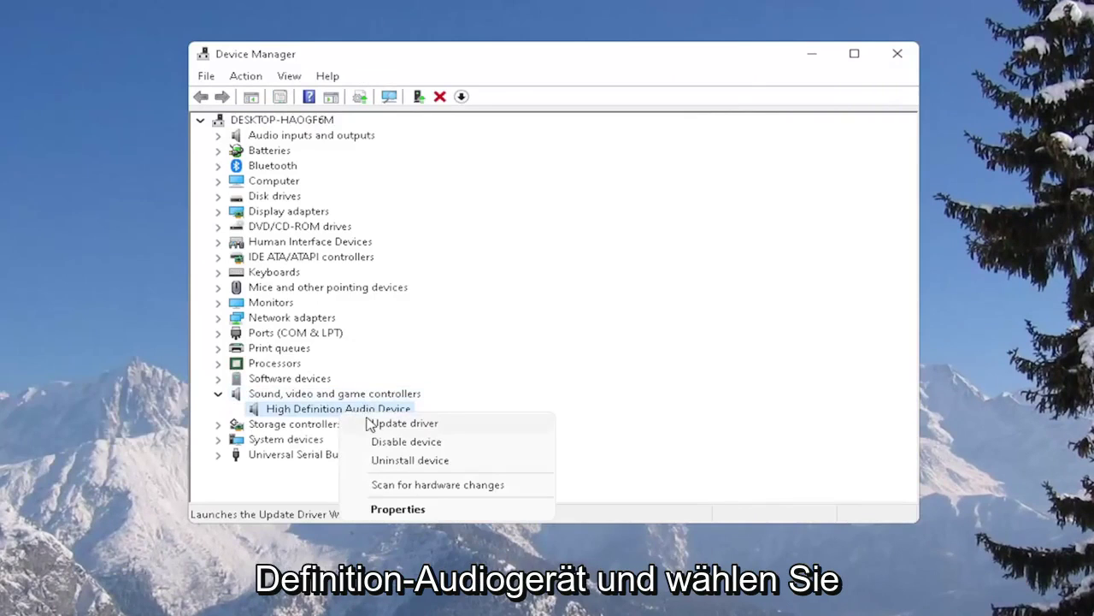
click(379, 423)
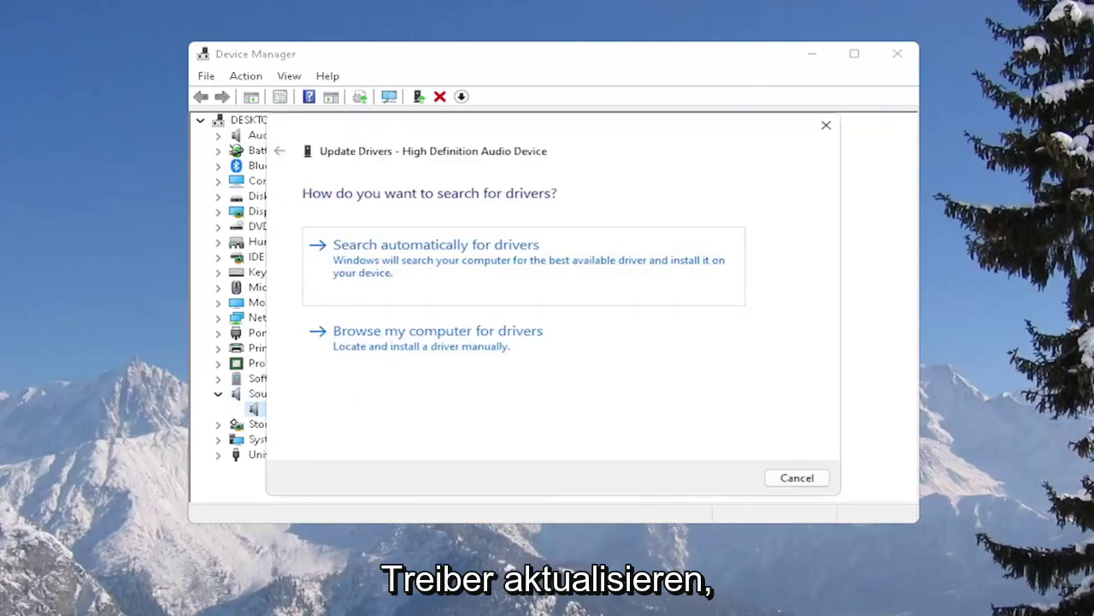
click(432, 340)
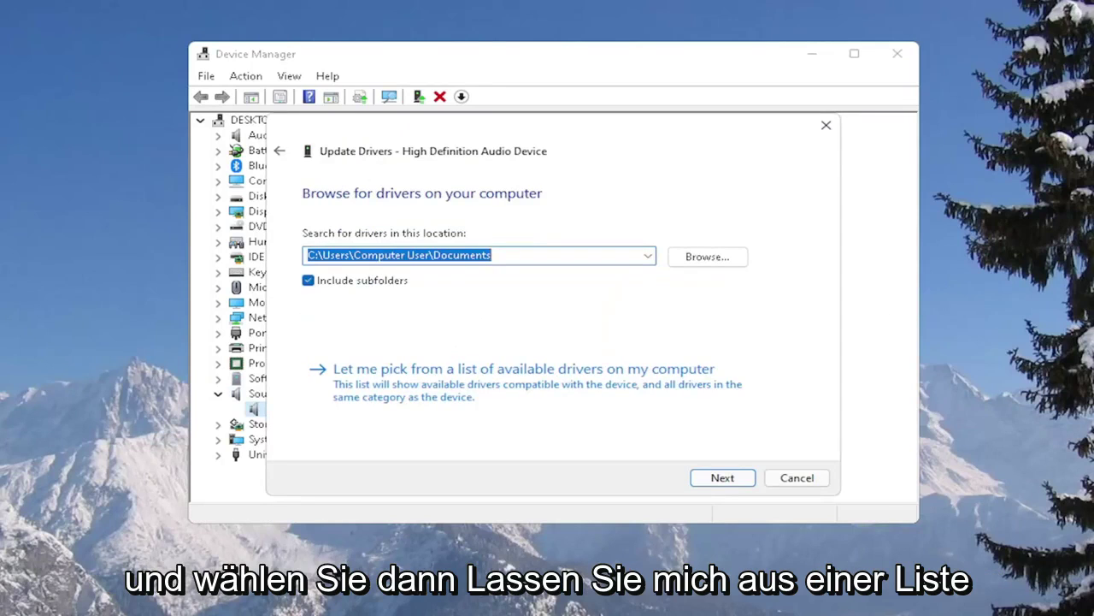
click(506, 383)
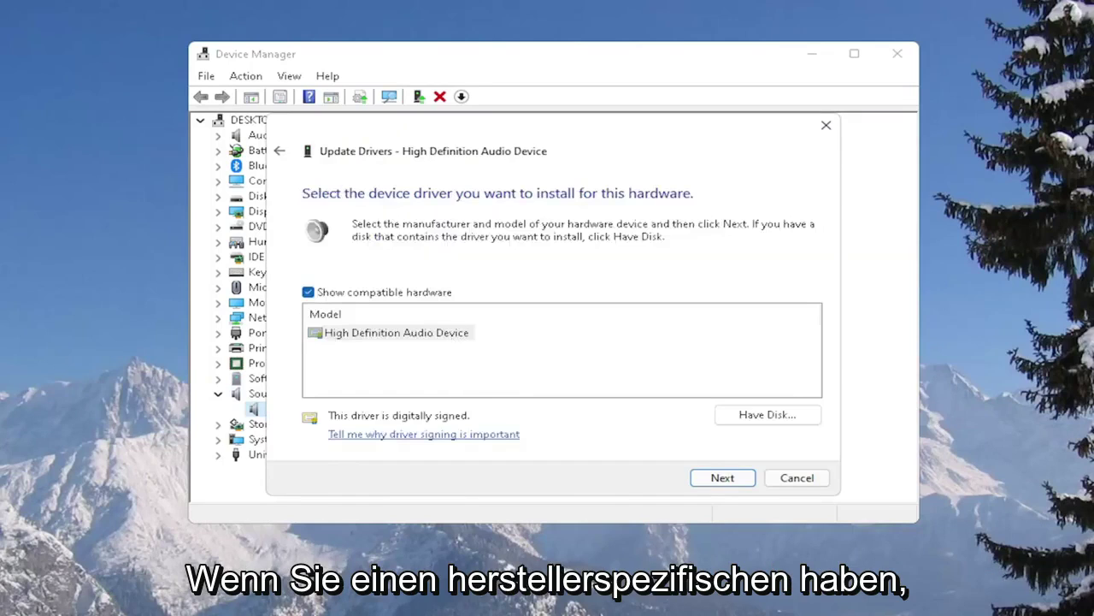
- Install the High Definition Audio Device driver, accepting the compatibility risk, and close the wizard and Device Manager
click(372, 333)
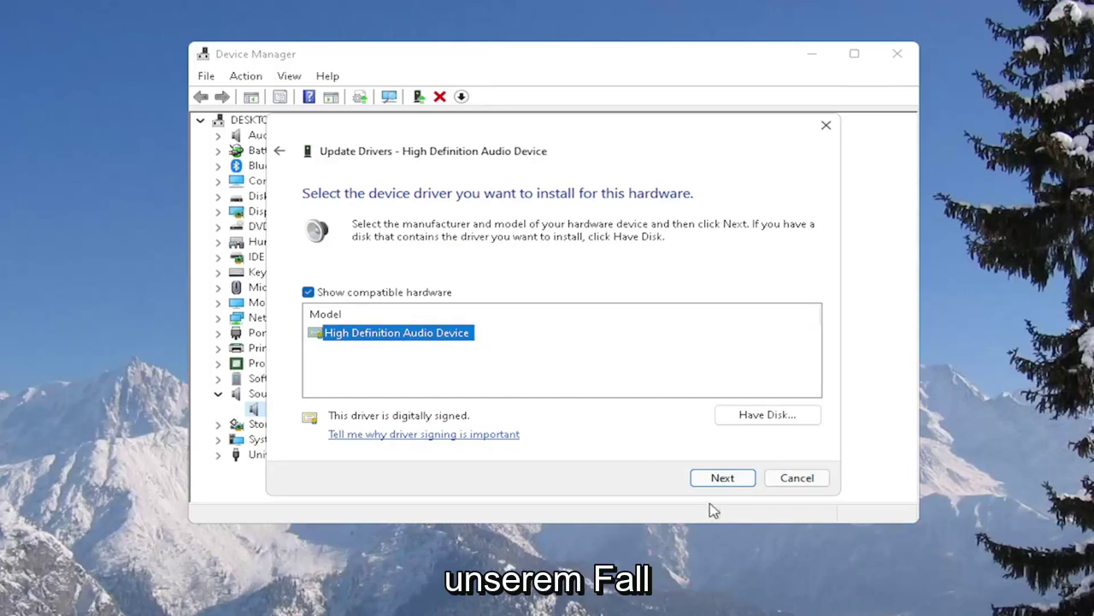
click(723, 478)
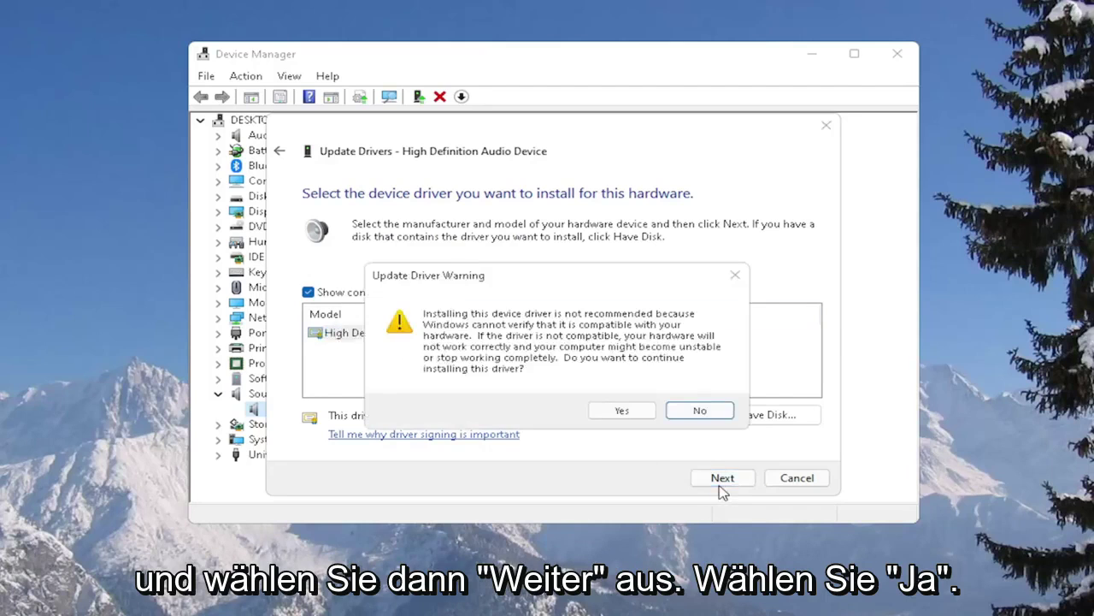
click(623, 411)
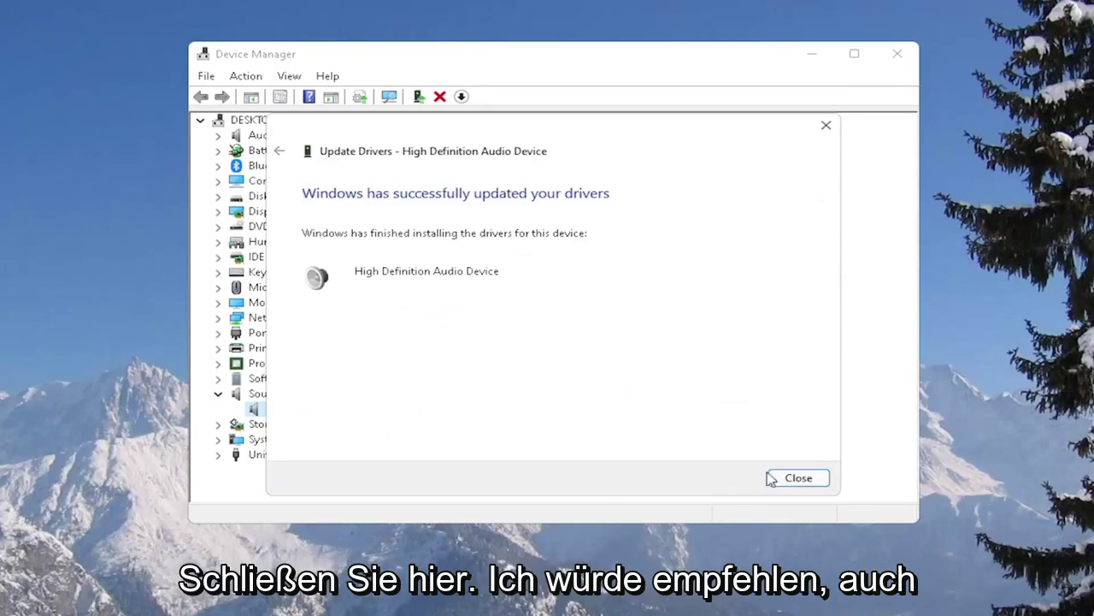
click(772, 476)
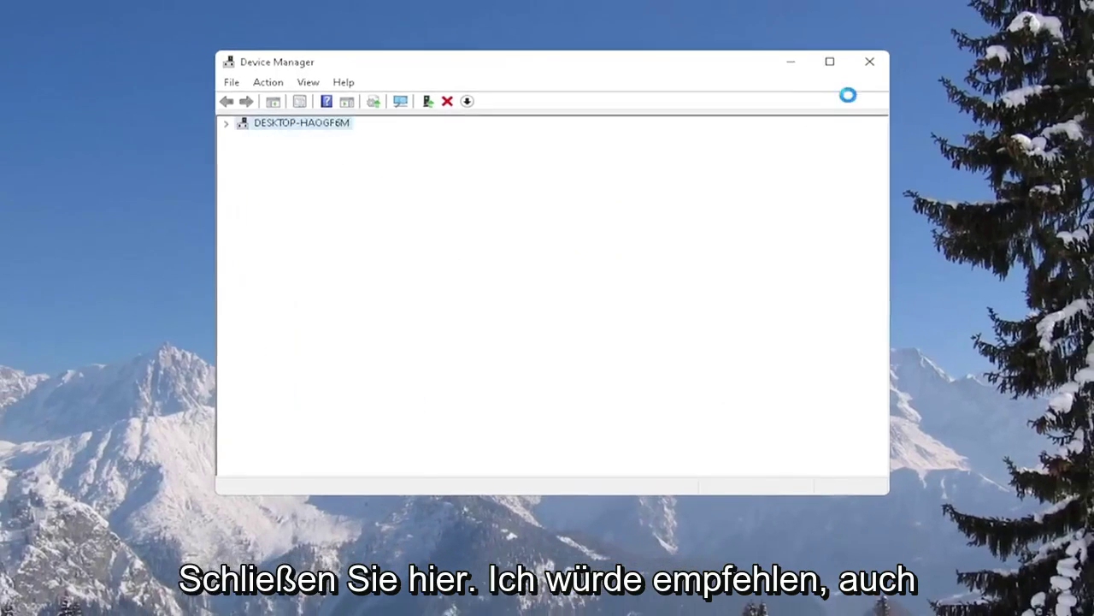
click(870, 61)
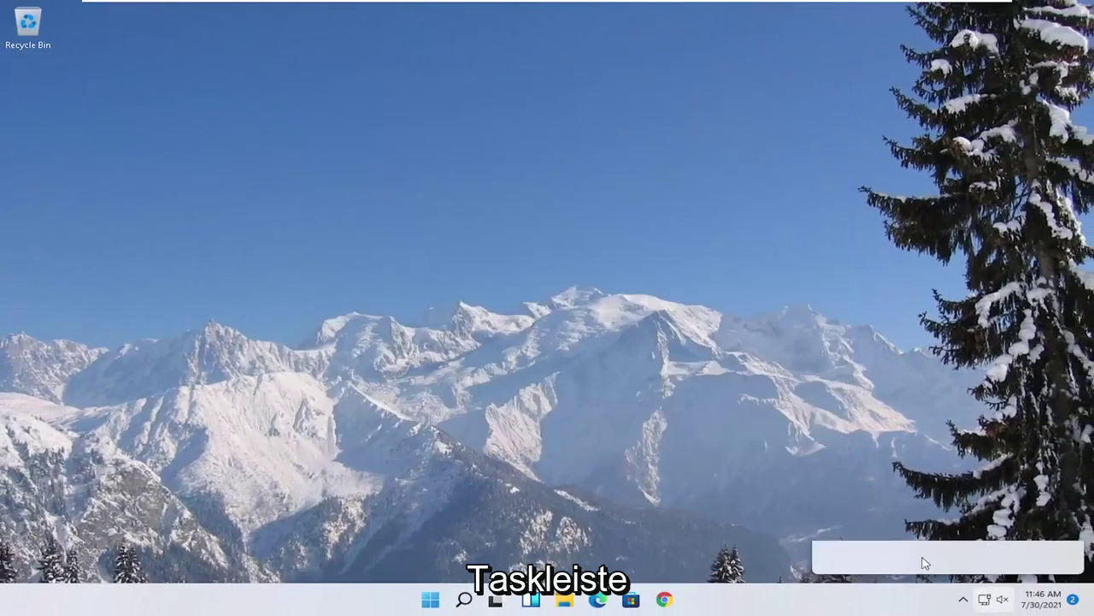
- Adjust the system volume in the quick settings and close them
click(992, 598)
drag(982, 513, 858, 513)
click(647, 445)
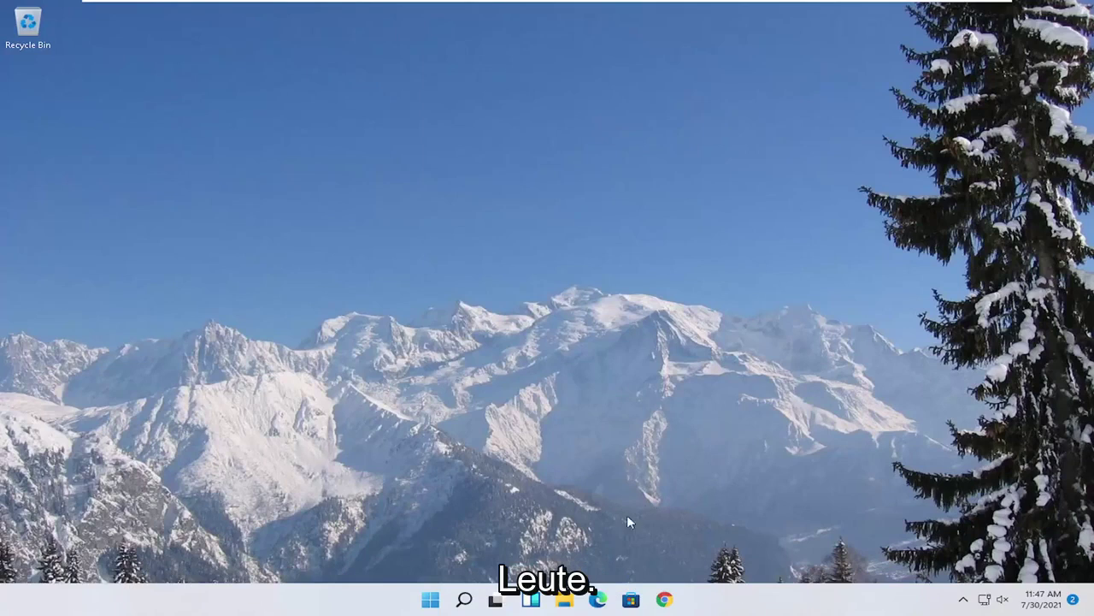
- Search Windows for the Control Panel, open it and show its items as large icons
click(464, 599)
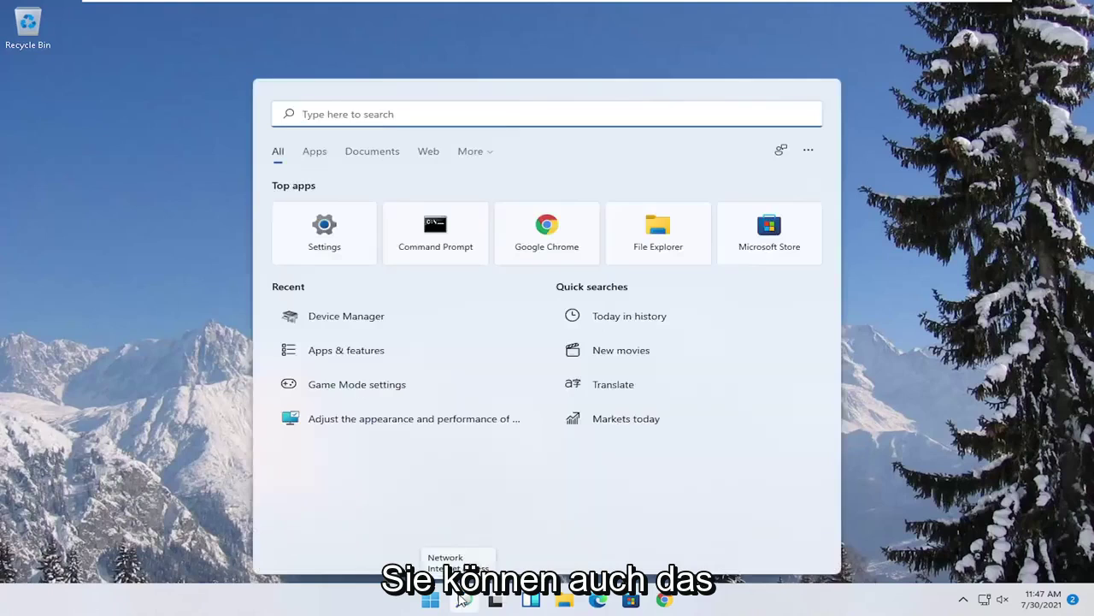
text(contro, panel)
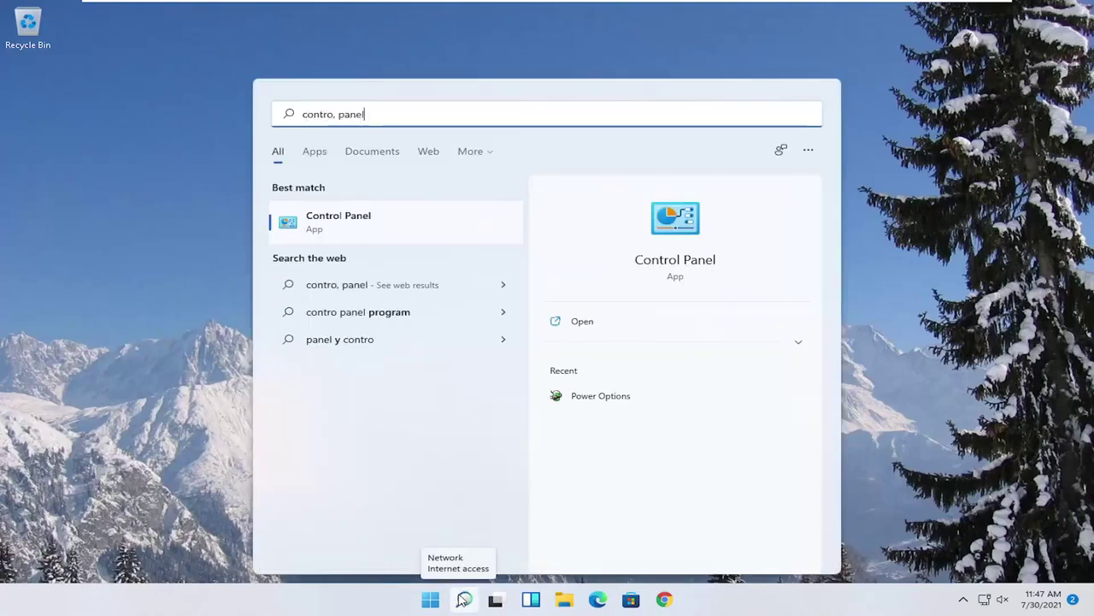
click(391, 239)
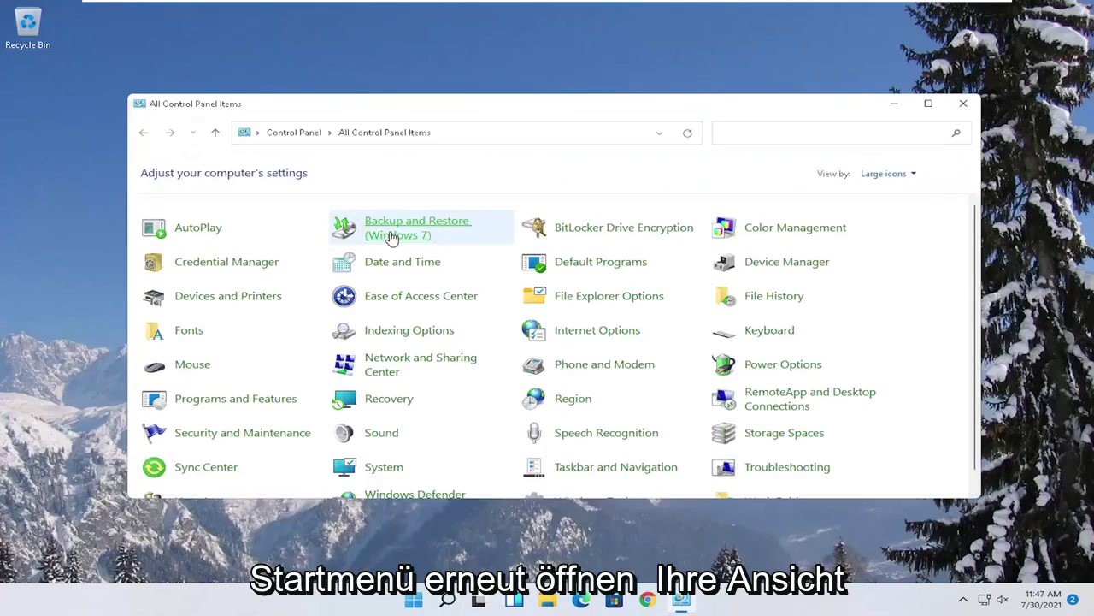
click(891, 171)
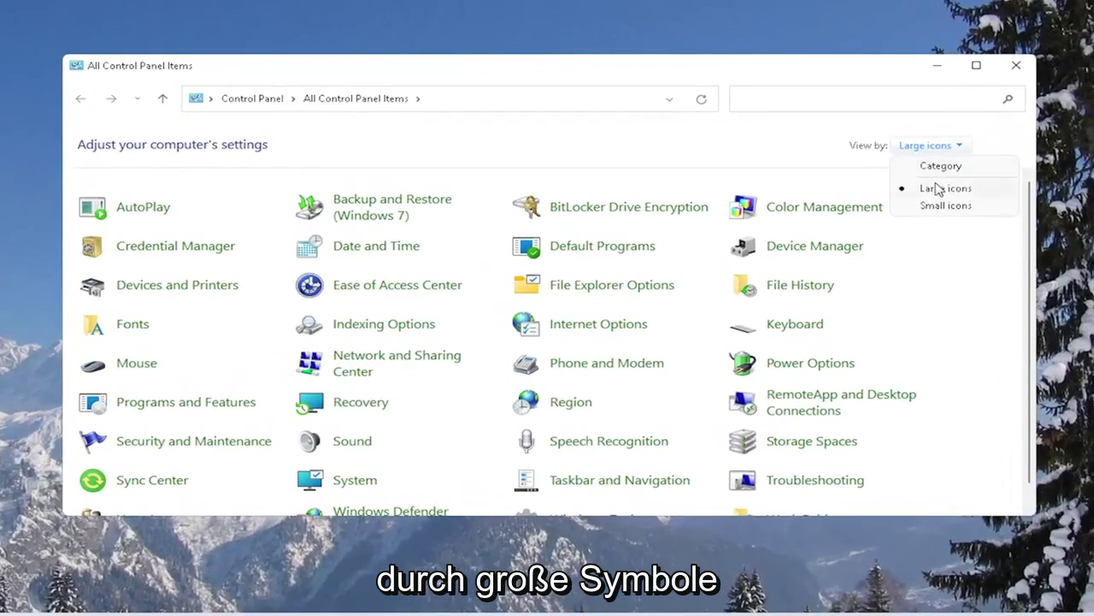
click(893, 208)
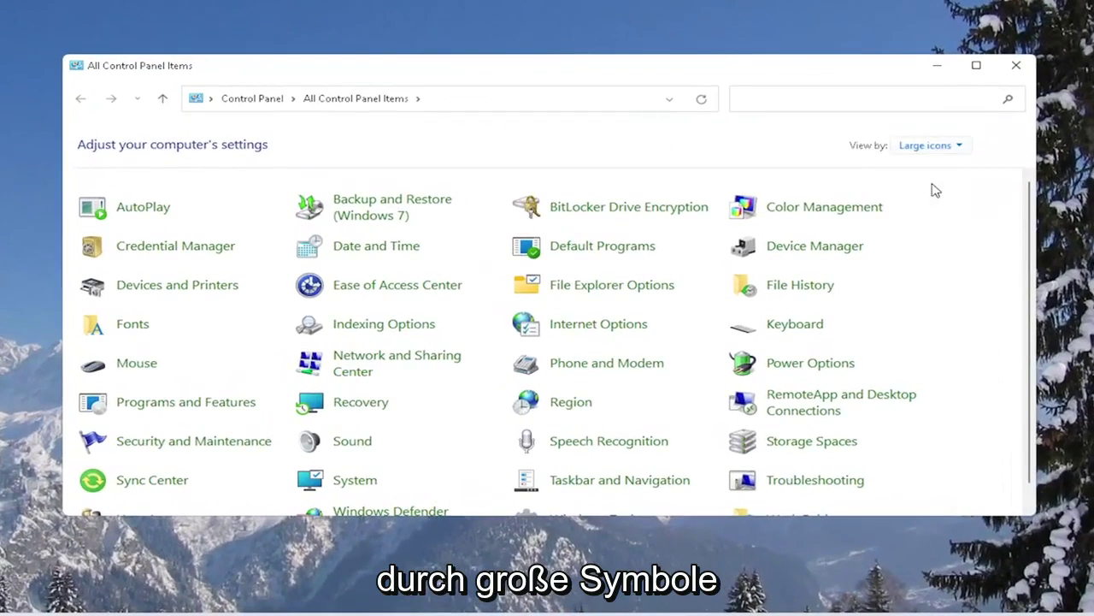
- Open the Sound settings, select the Speakers playback device and view its speaker configuration without changing it
click(353, 445)
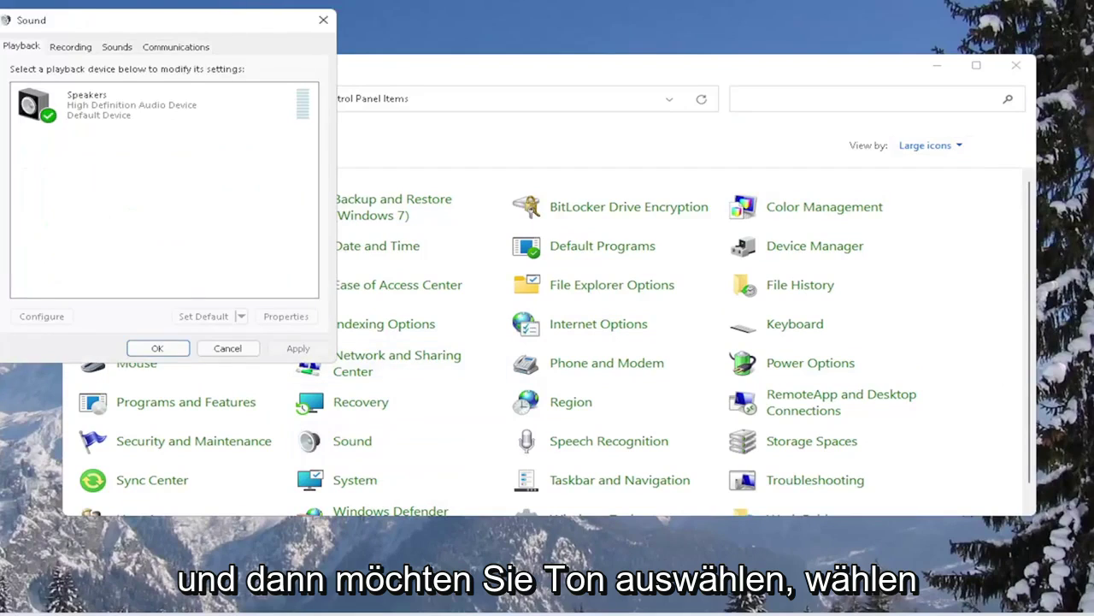
drag(220, 22, 498, 80)
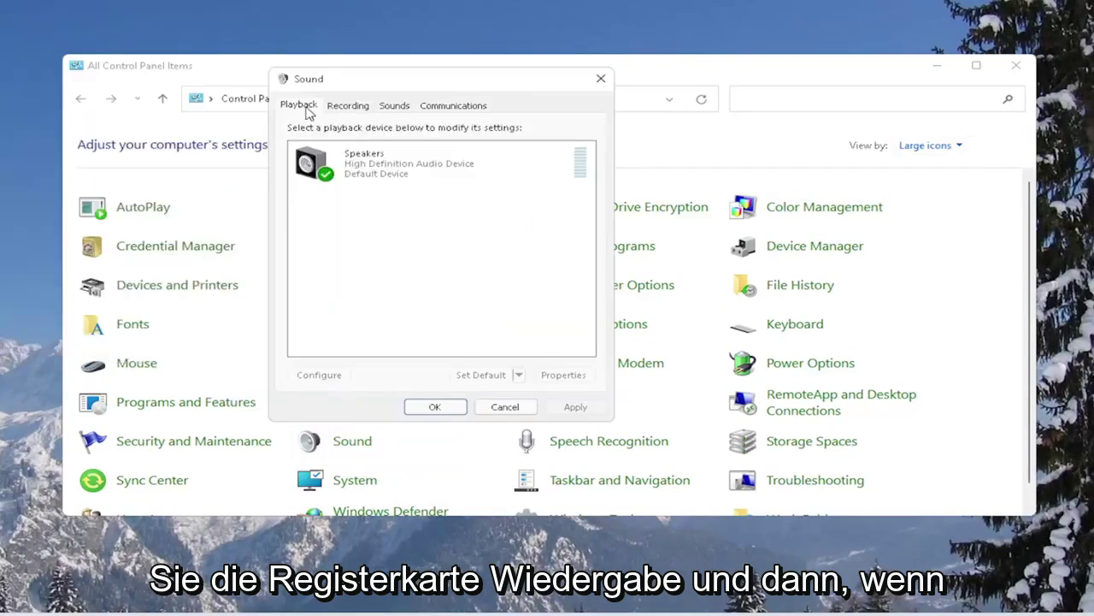
click(368, 171)
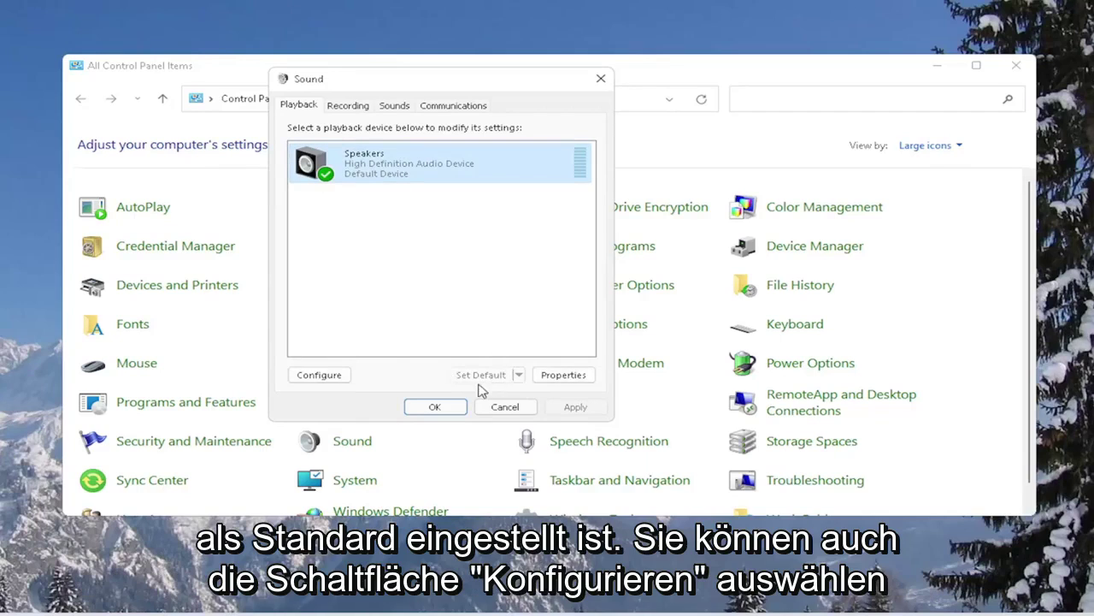
click(319, 376)
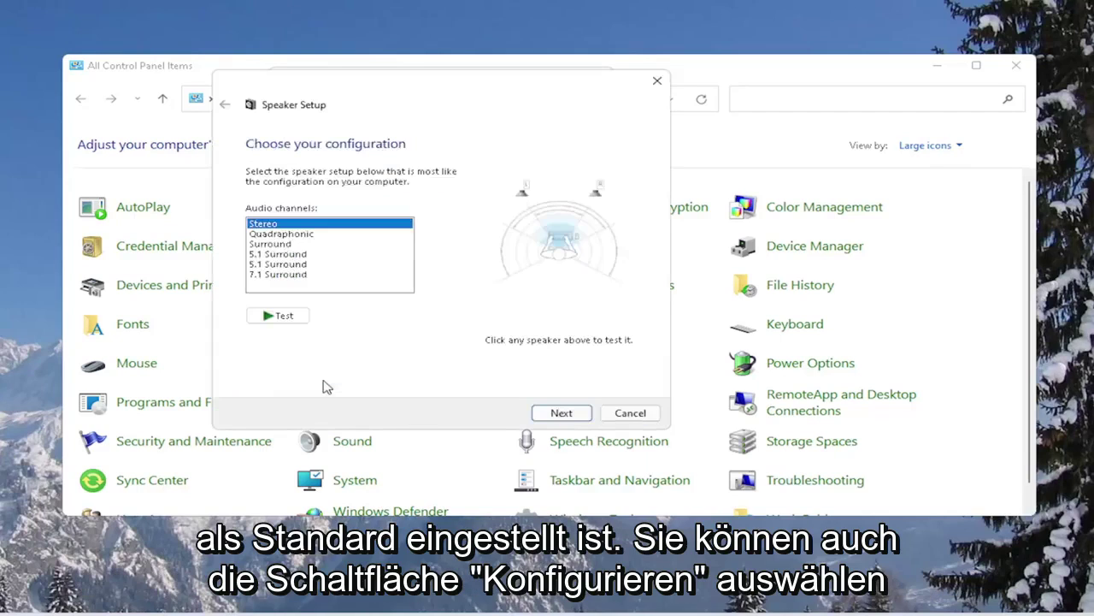
click(630, 413)
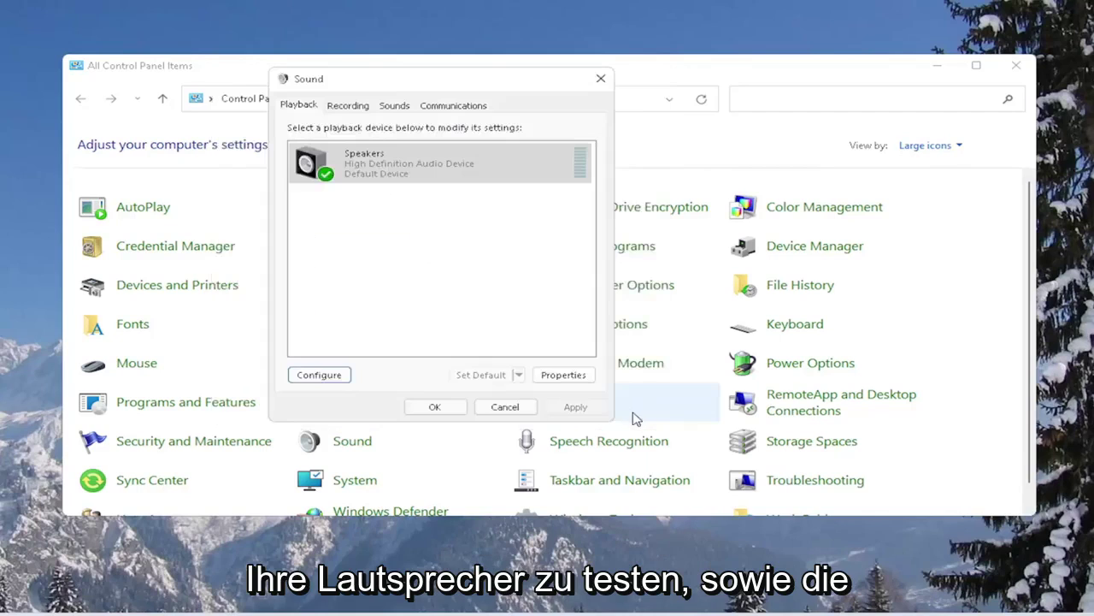
- Open the properties of the Speakers device and review its exclusive mode and spatial sound settings
click(564, 376)
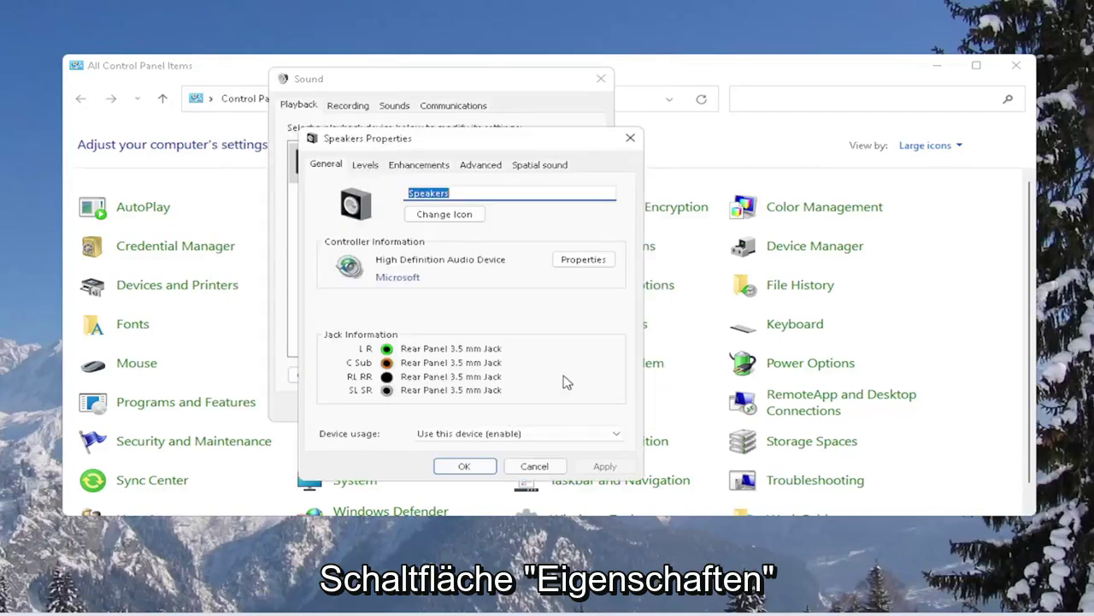
click(480, 165)
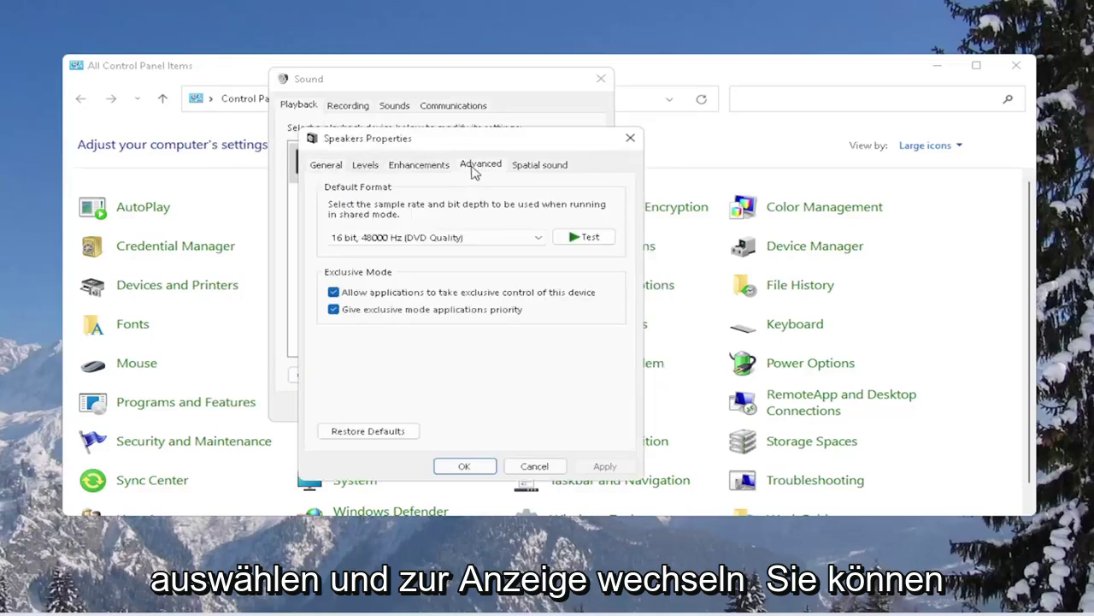
drag(469, 137, 455, 99)
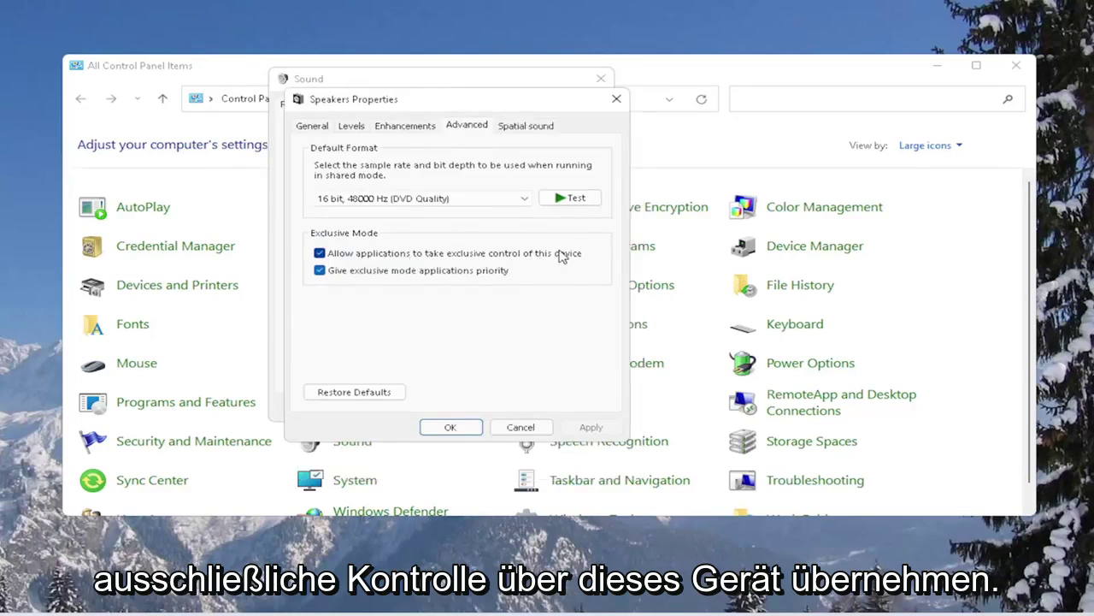
click(543, 128)
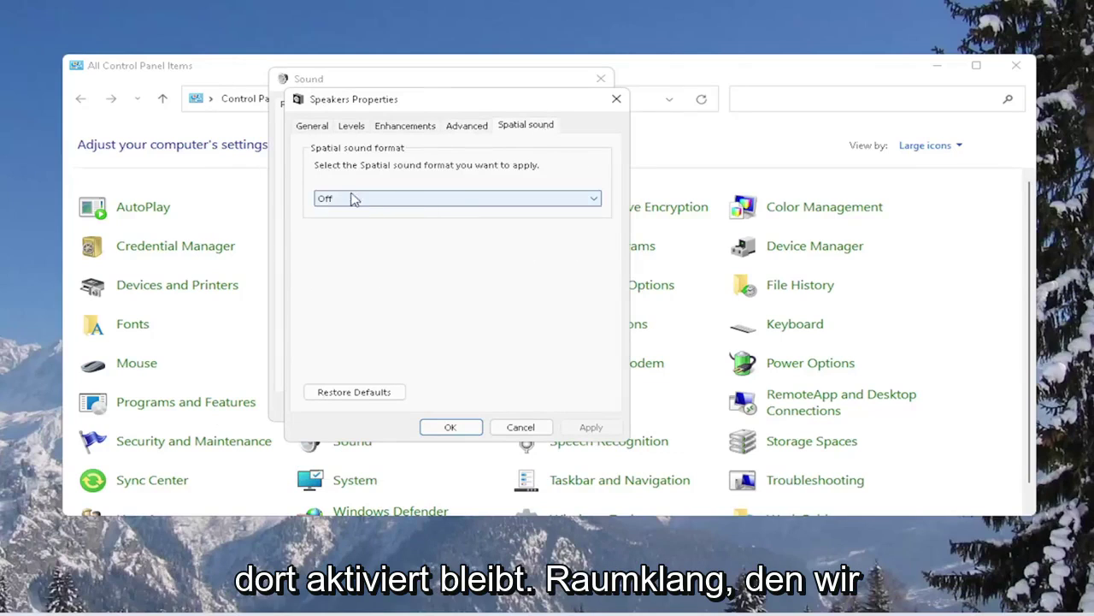
- Restore the default enhancements of the Speakers device and confirm the properties and Sound dialogs
click(409, 126)
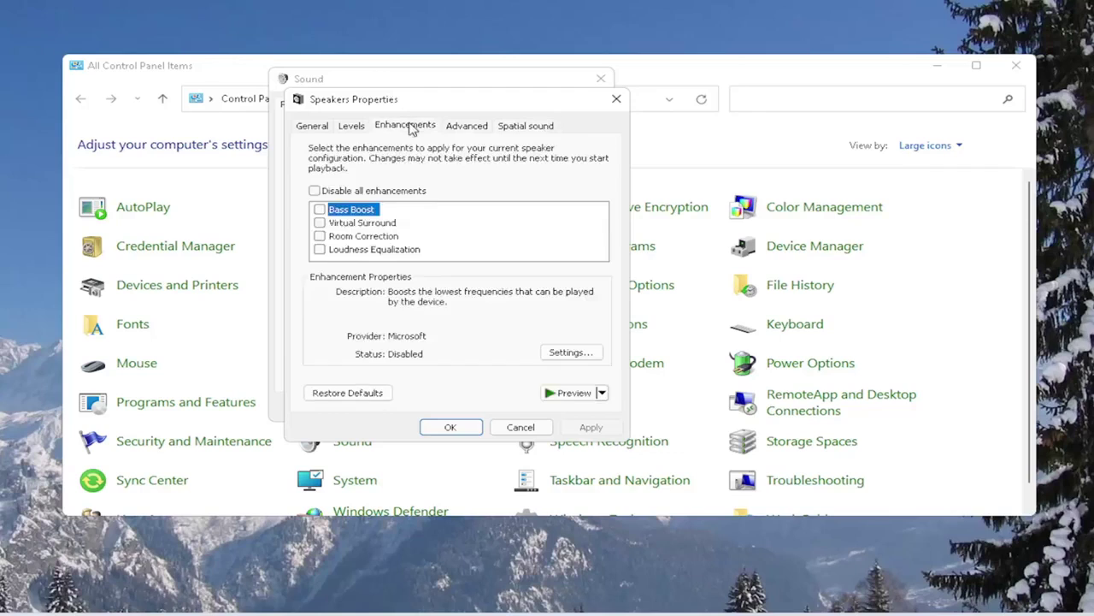
click(346, 397)
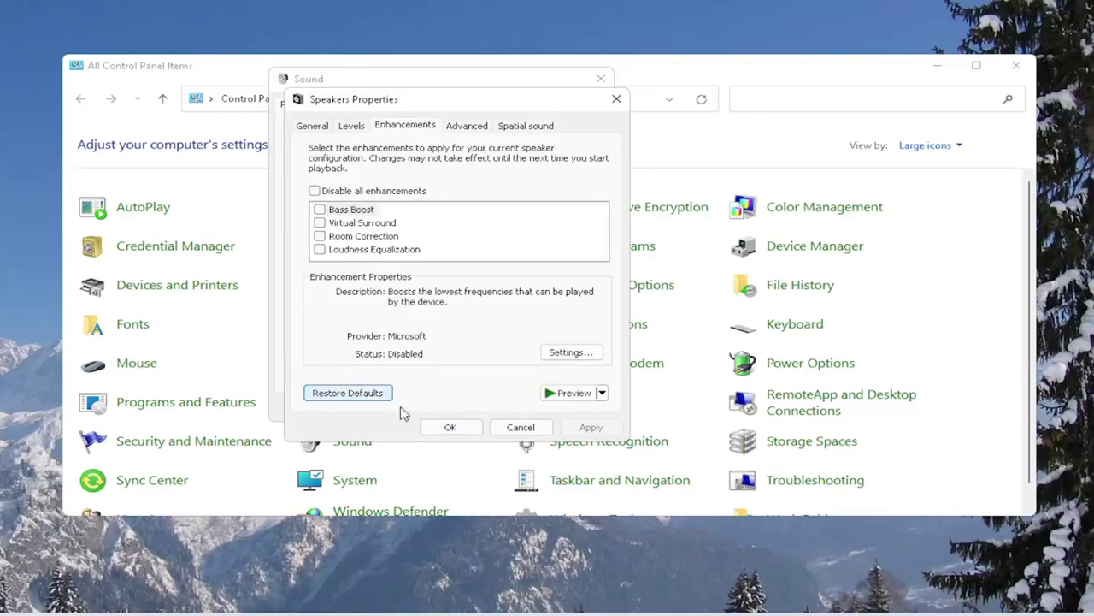
click(450, 427)
click(436, 407)
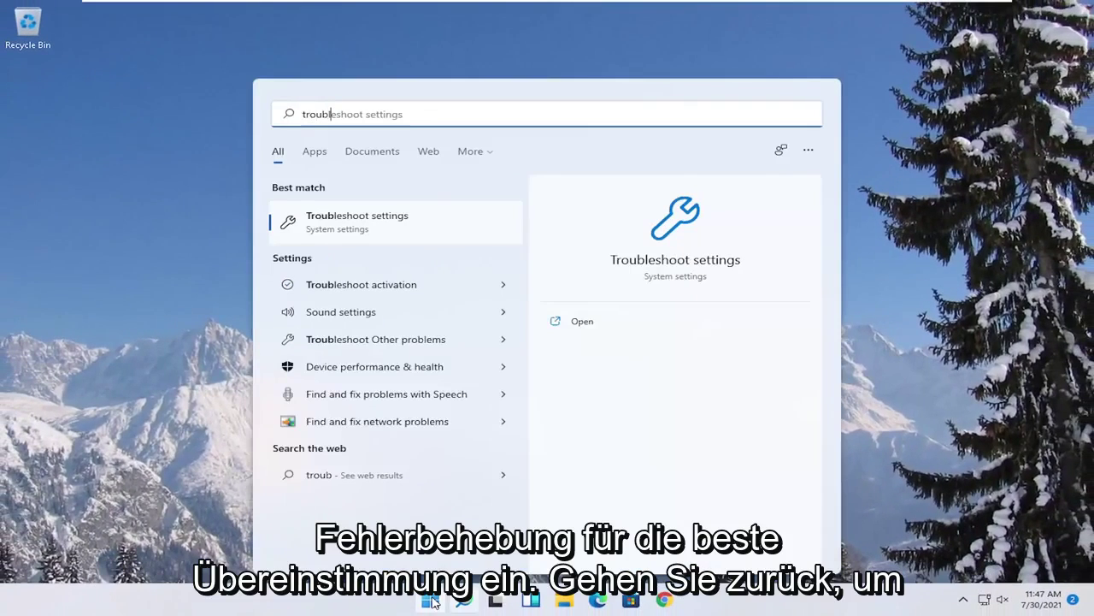
- Search Windows for "troubleshoot" and open the Troubleshoot settings
text(leshoot)
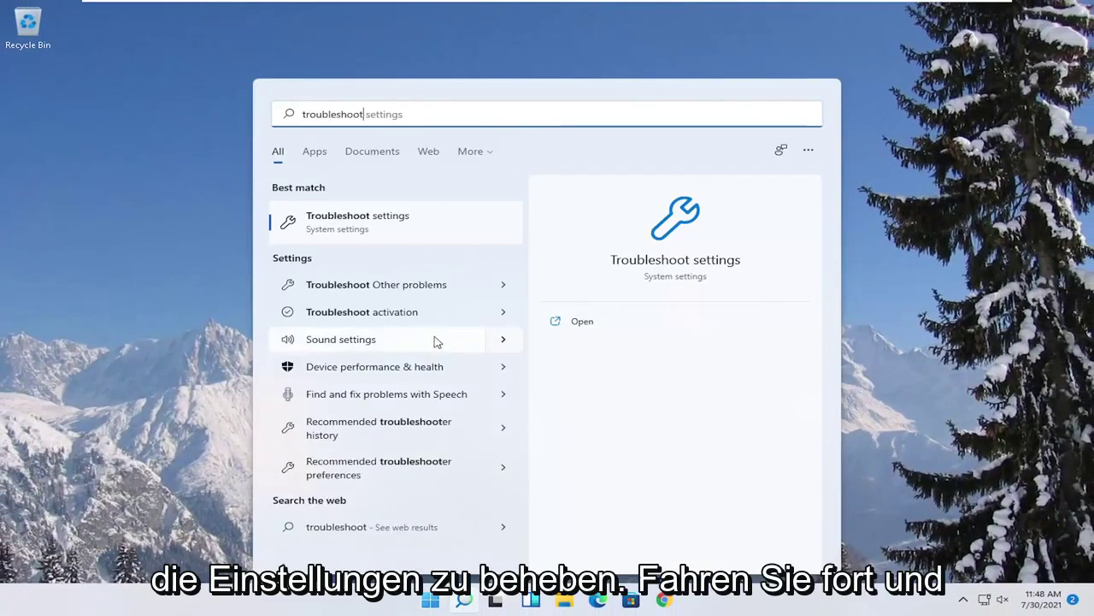
click(381, 217)
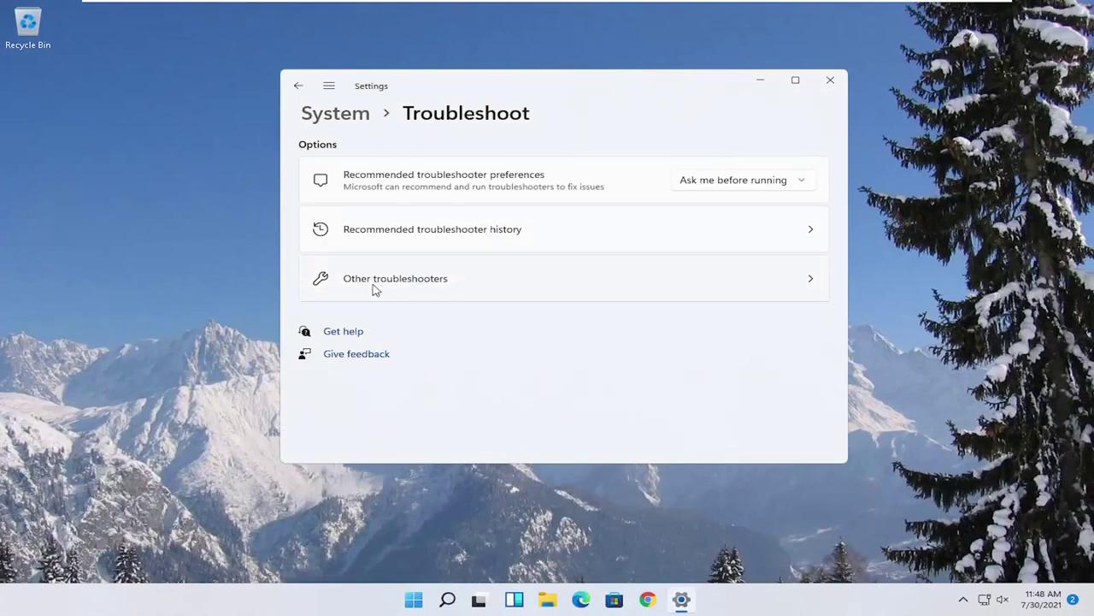
- Run the Playing Audio troubleshooter without opening Audio Enhancements, skip the volume suggestion, and close the troubleshooter and Settings
click(439, 285)
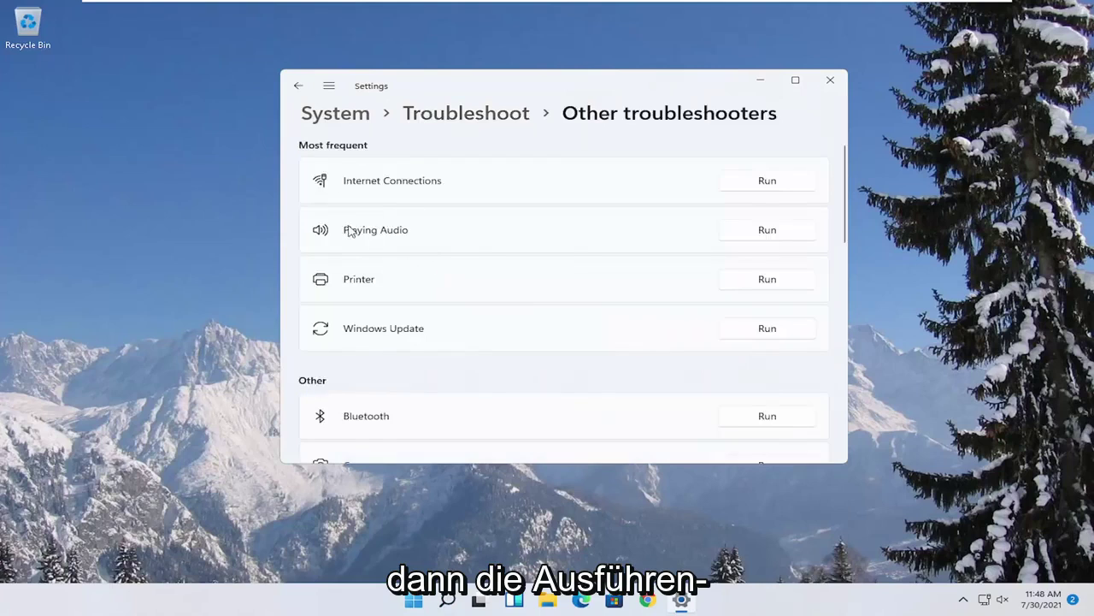
click(767, 230)
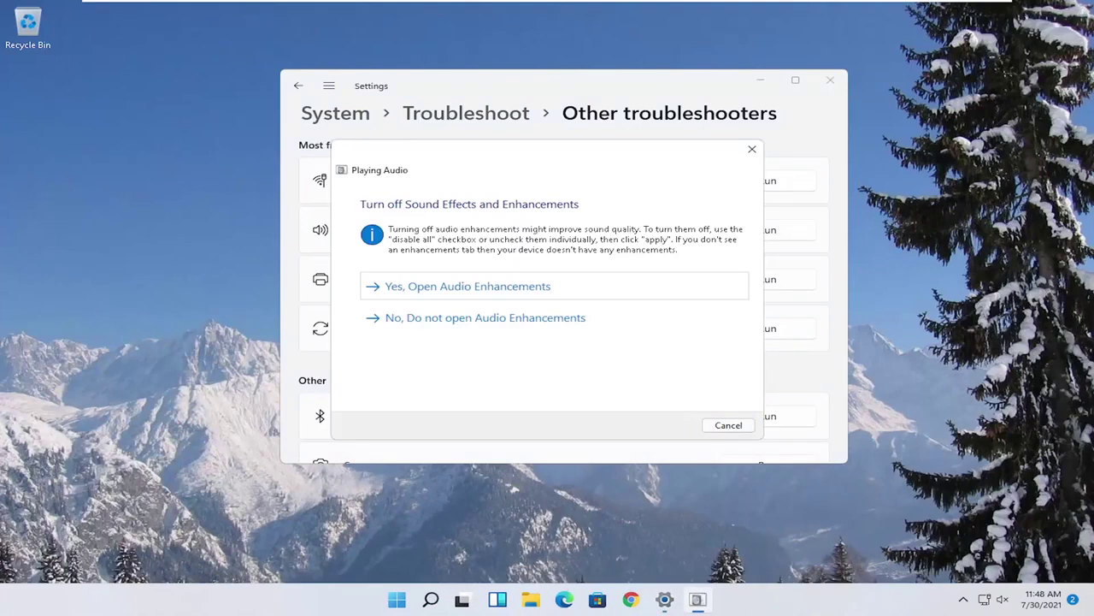
click(463, 319)
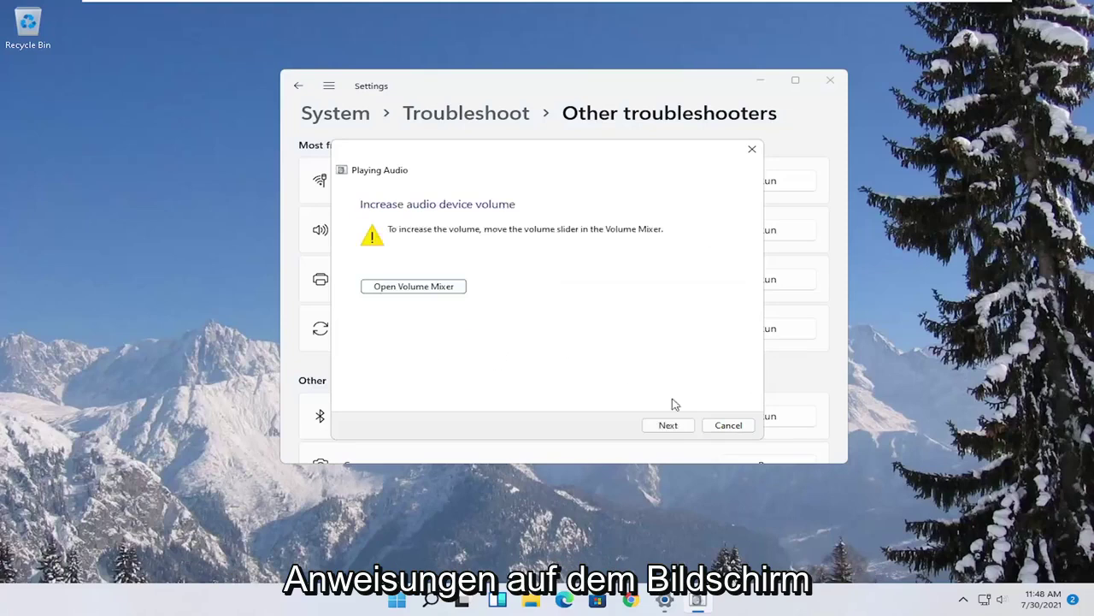
click(668, 425)
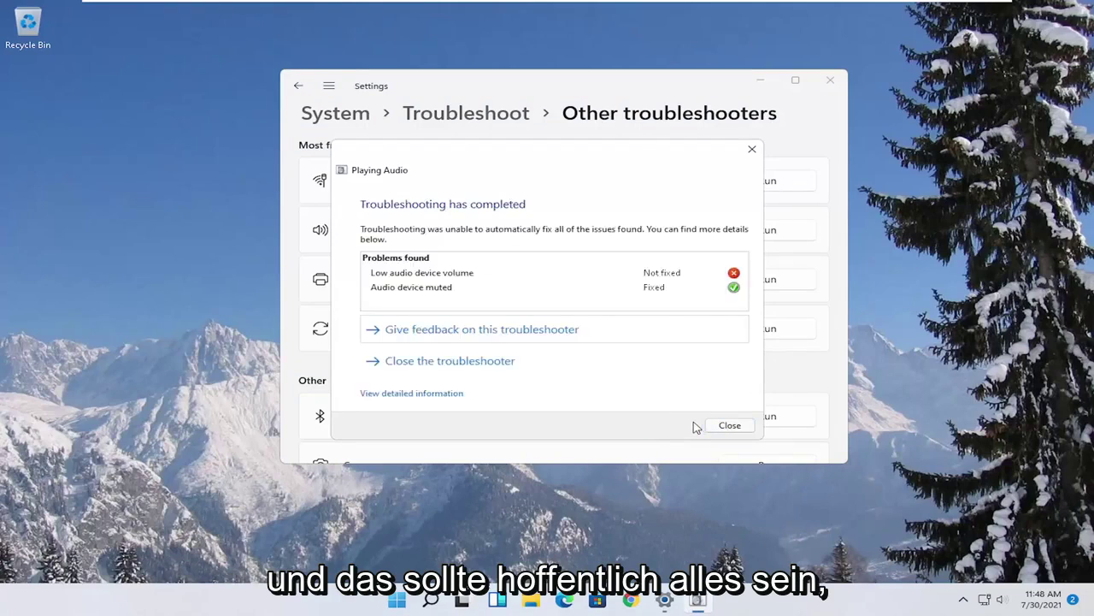
click(729, 425)
click(829, 79)
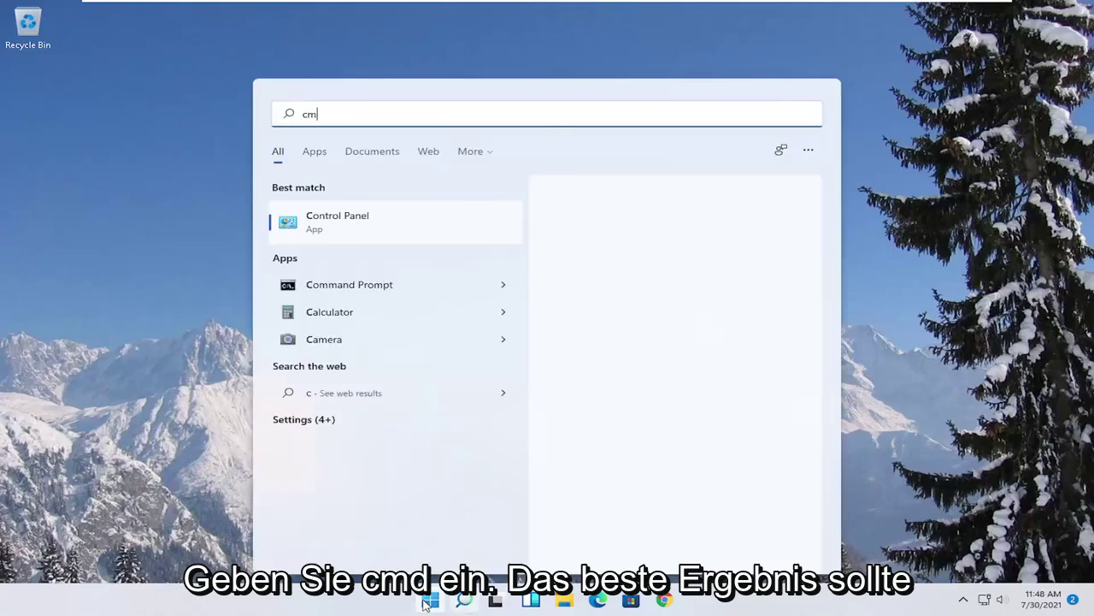
- Search Windows for "cmd" and open Command Prompt as administrator, allowing it to make changes to the device
text(d)
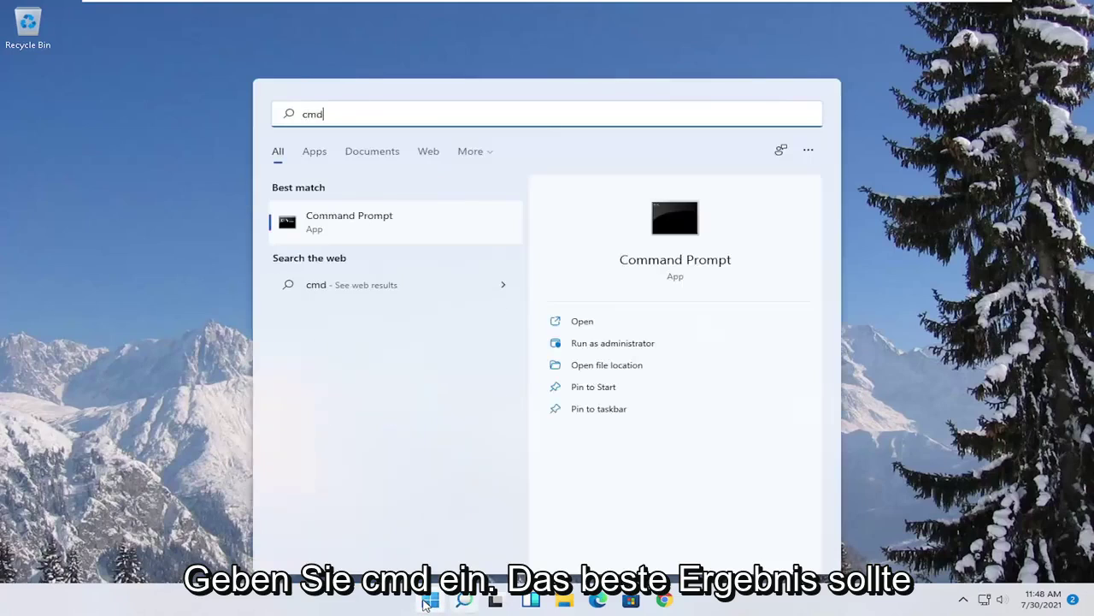
right_click(357, 224)
click(413, 234)
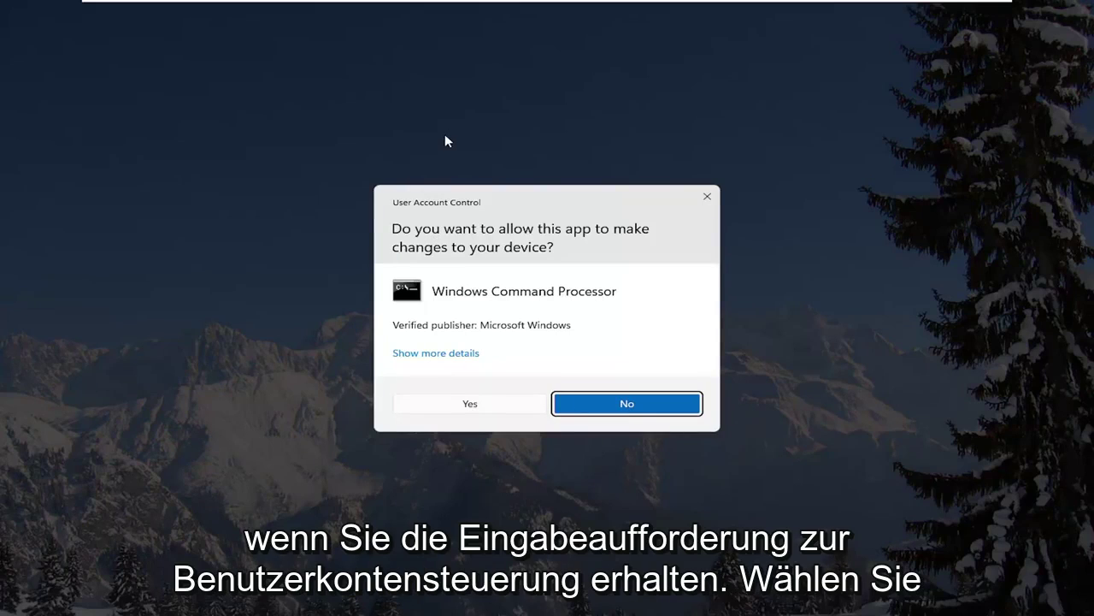
click(492, 405)
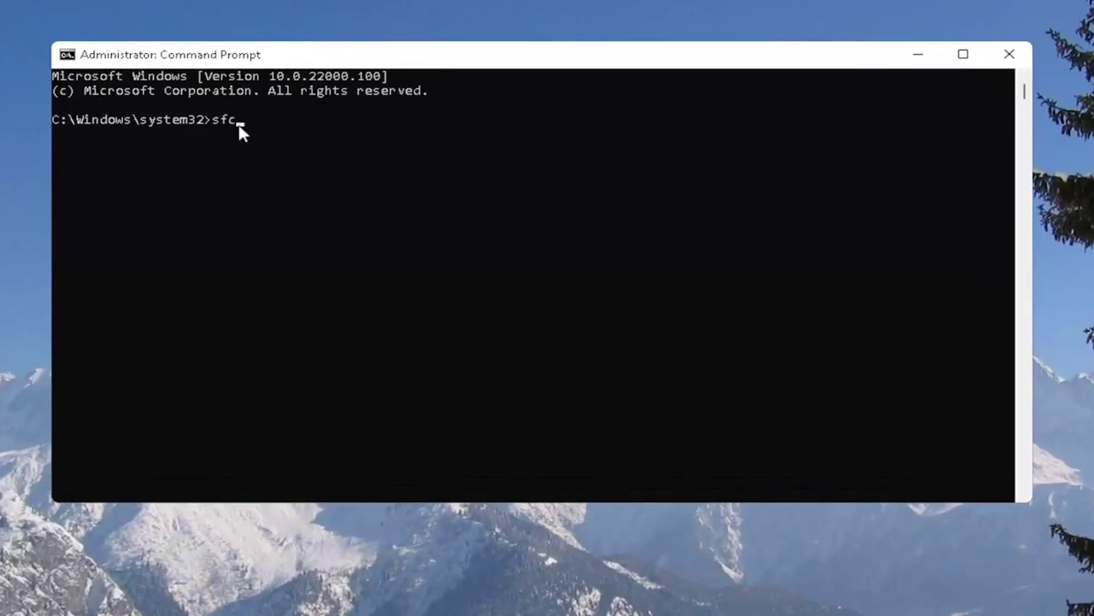
- Run the system file scan with "sfc /scannow" and close the Command Prompt once the scan is complete
text(sfc /)
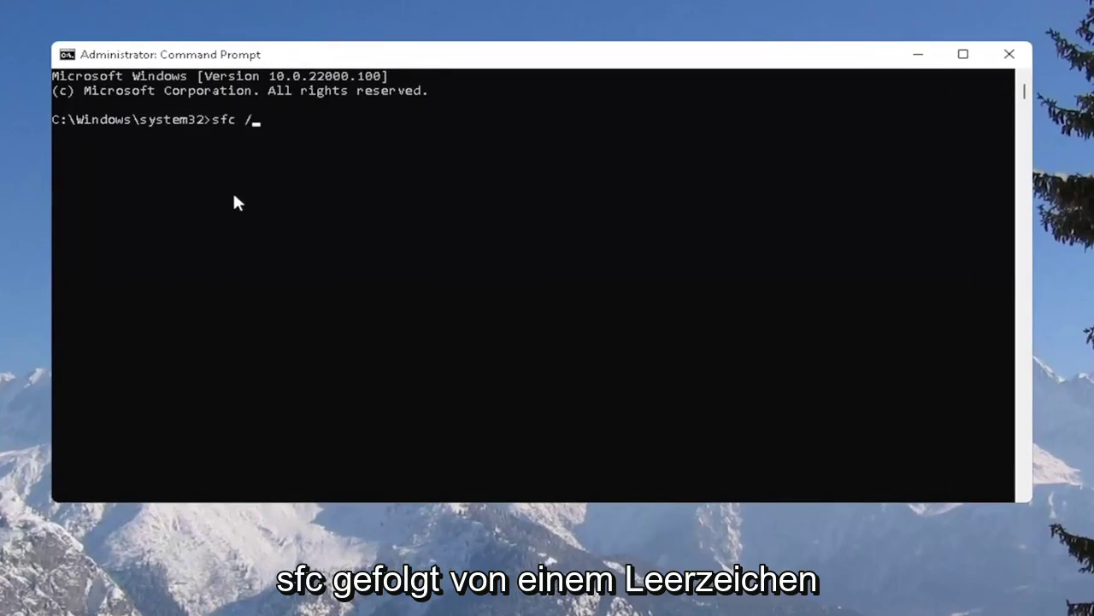
text(scannow)
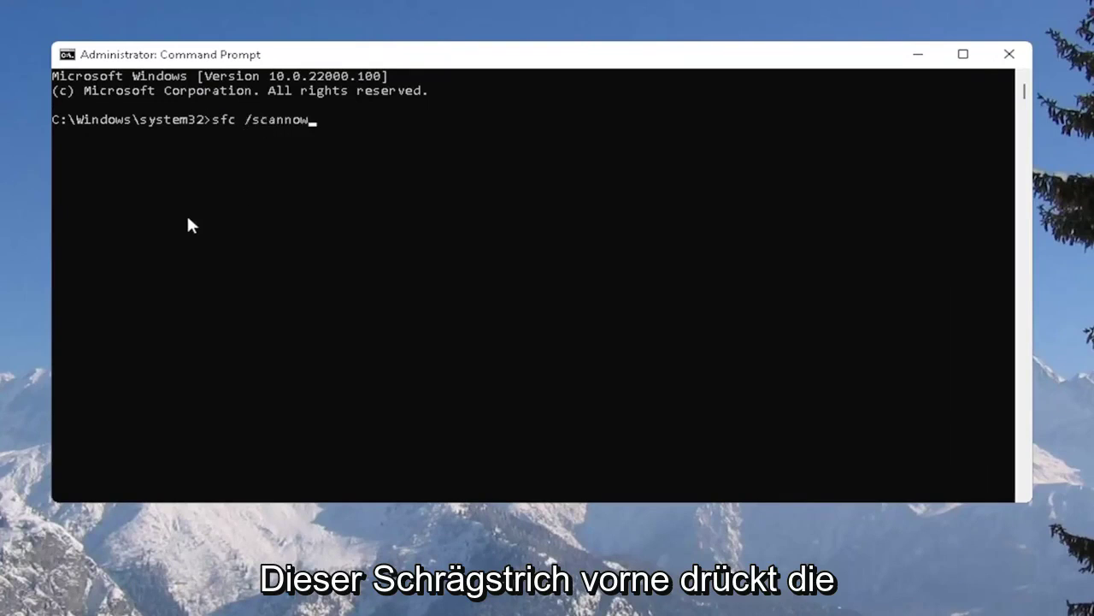
key(Return)
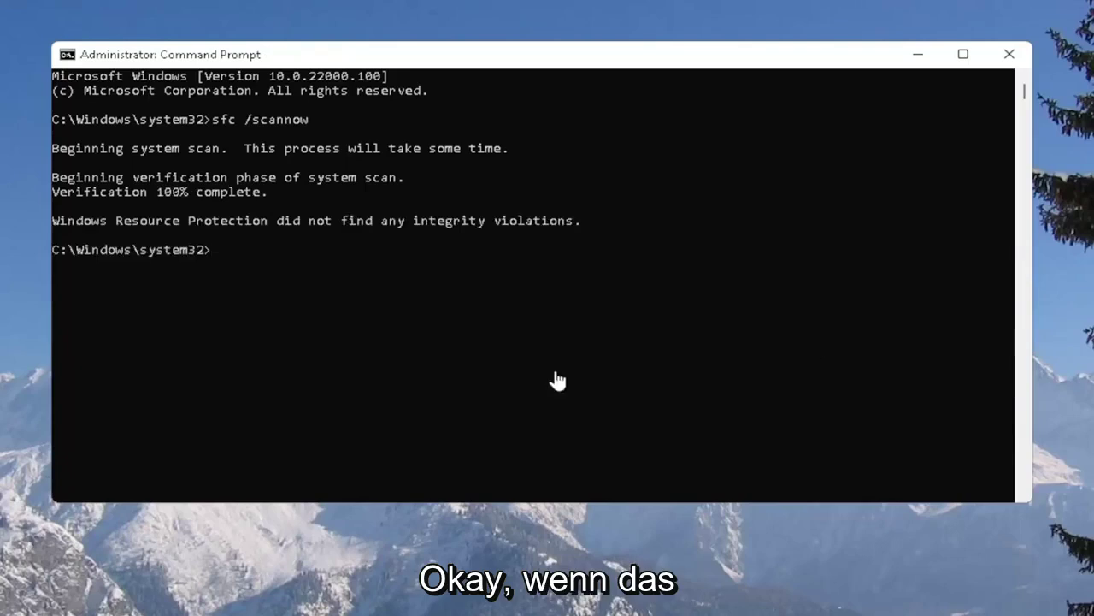
click(927, 83)
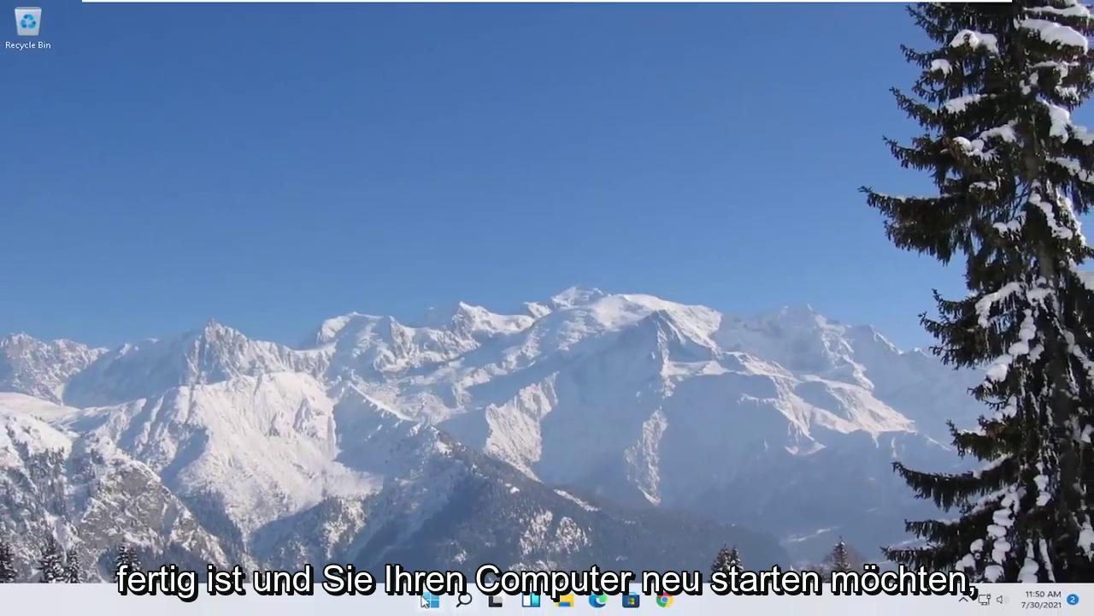
- Open the computer's shut down and sign out options to reach the restart command
right_click(430, 601)
mouse_move(418, 553)
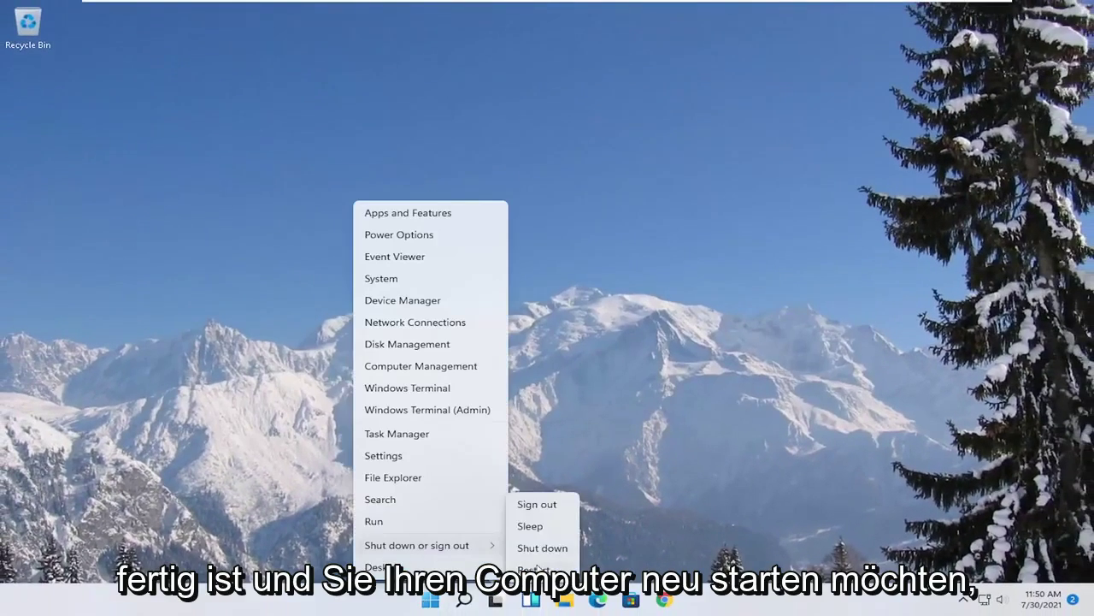